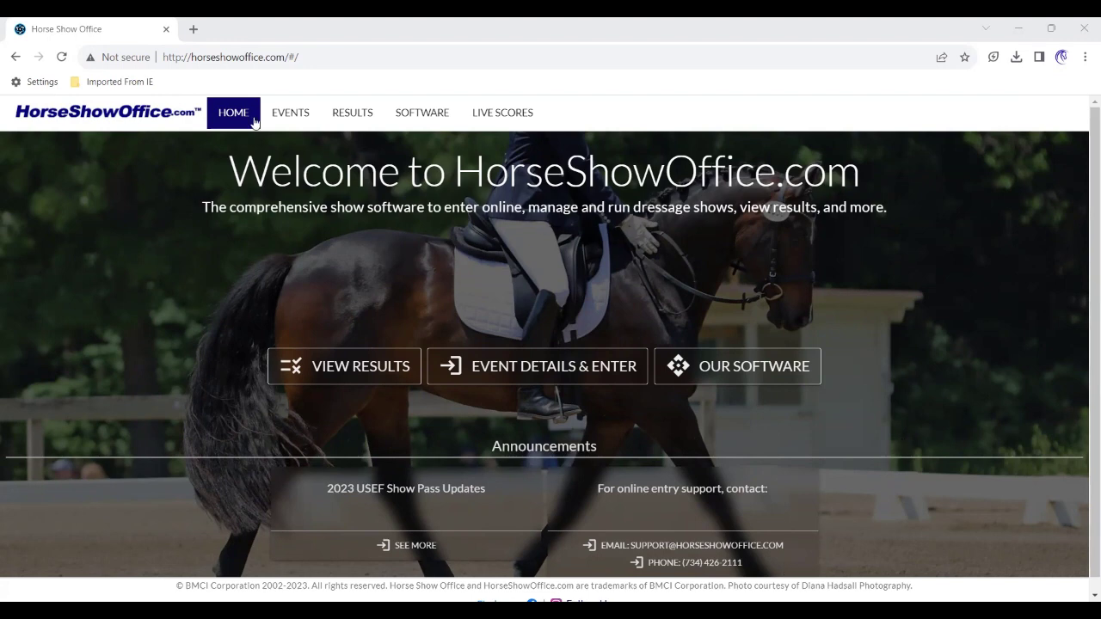
Step: Find the 2023 CPDS Labor Day Dressage show in the events list and start an online entry for it
left_click(544, 373)
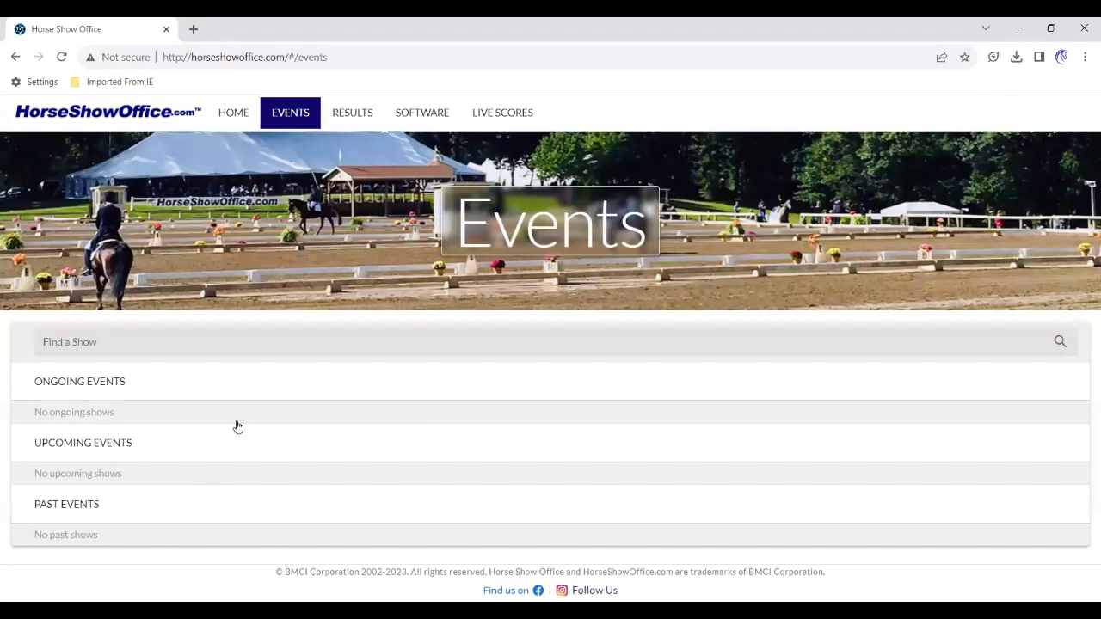
scroll(377, 432, "down", 5)
scroll(380, 431, "down", 8)
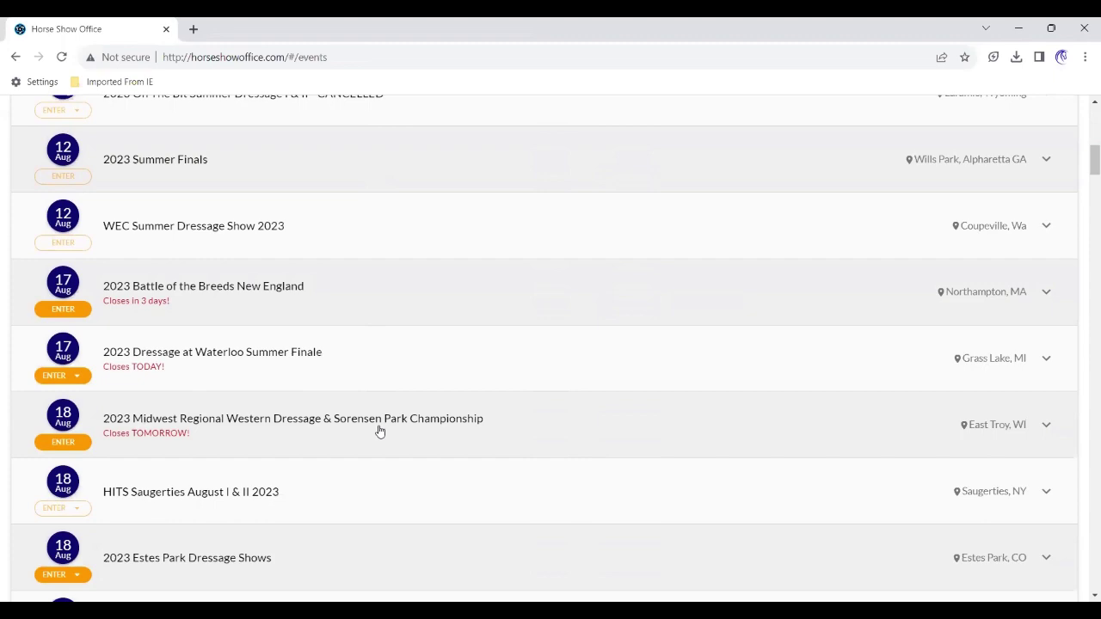
scroll(380, 431, "down", 4)
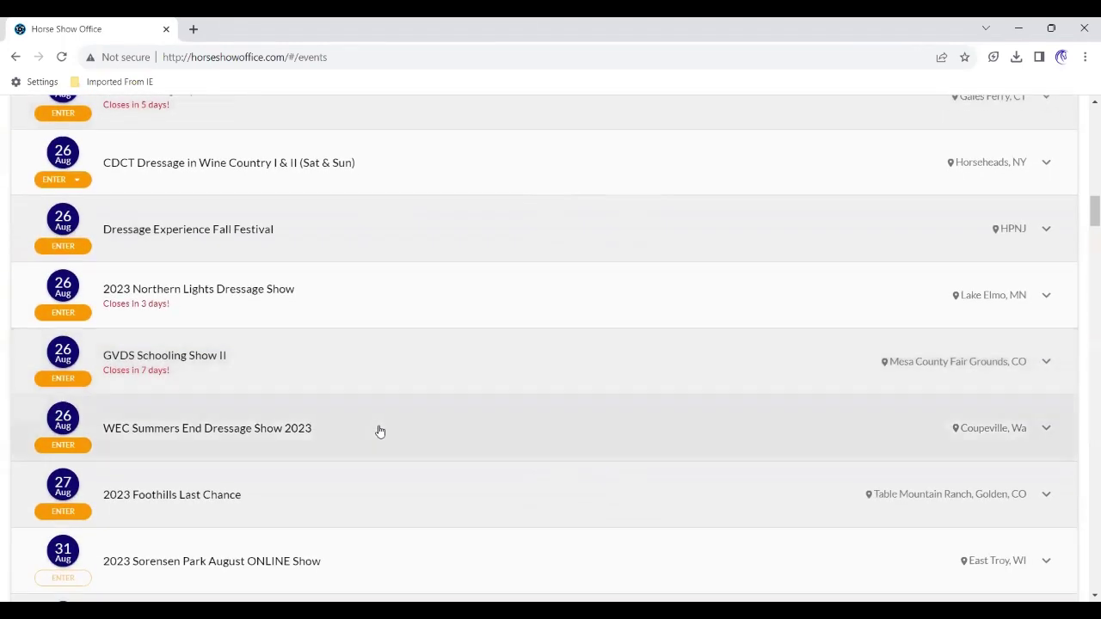
scroll(380, 432, "down", 5)
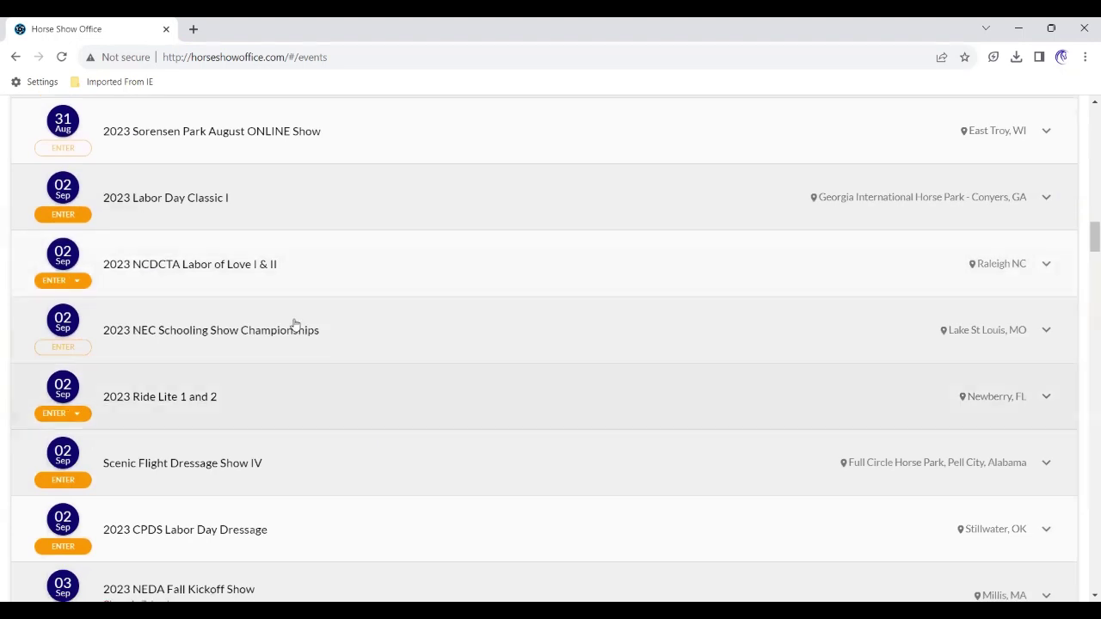
scroll(323, 363, "down", 1)
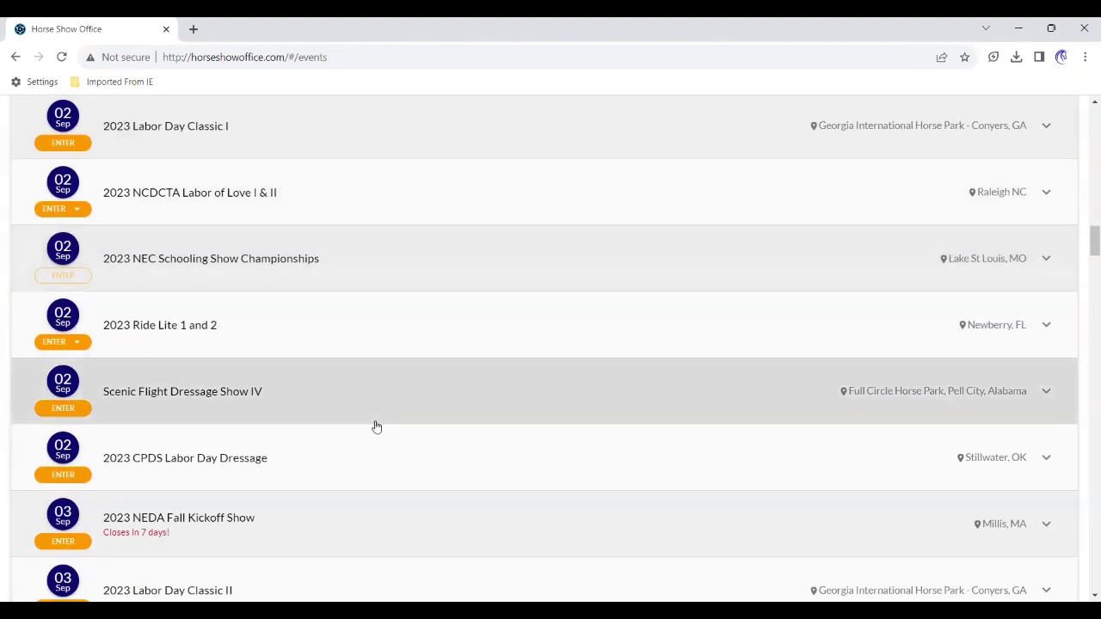
scroll(376, 425, "down", 1)
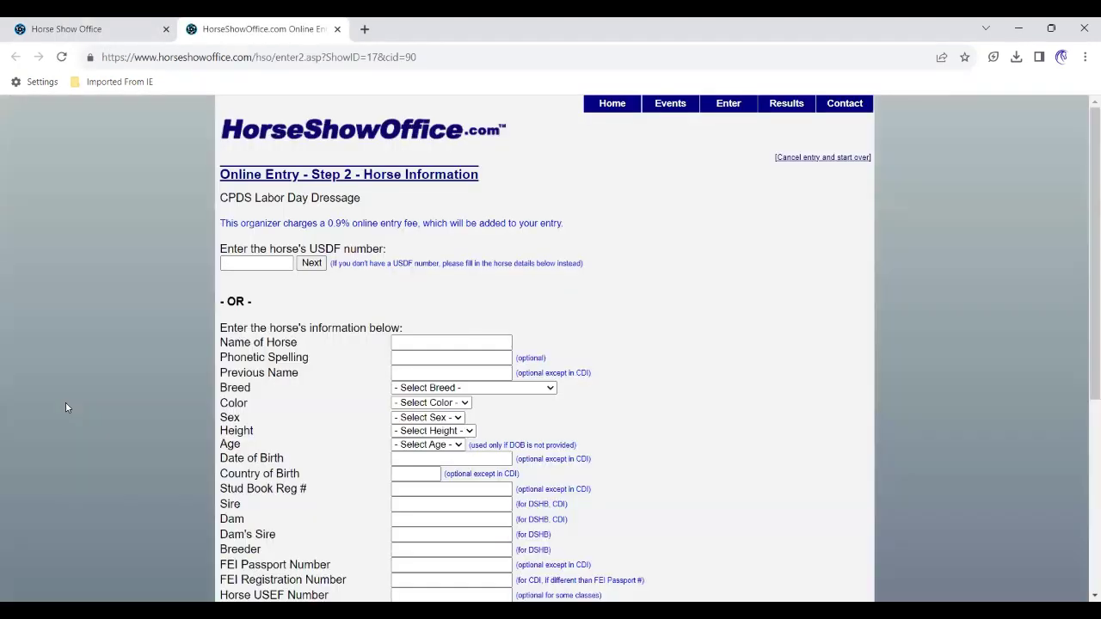
Step: Look up the horse by entering its USDF number and continue the entry with the matched horse
left_click(272, 264)
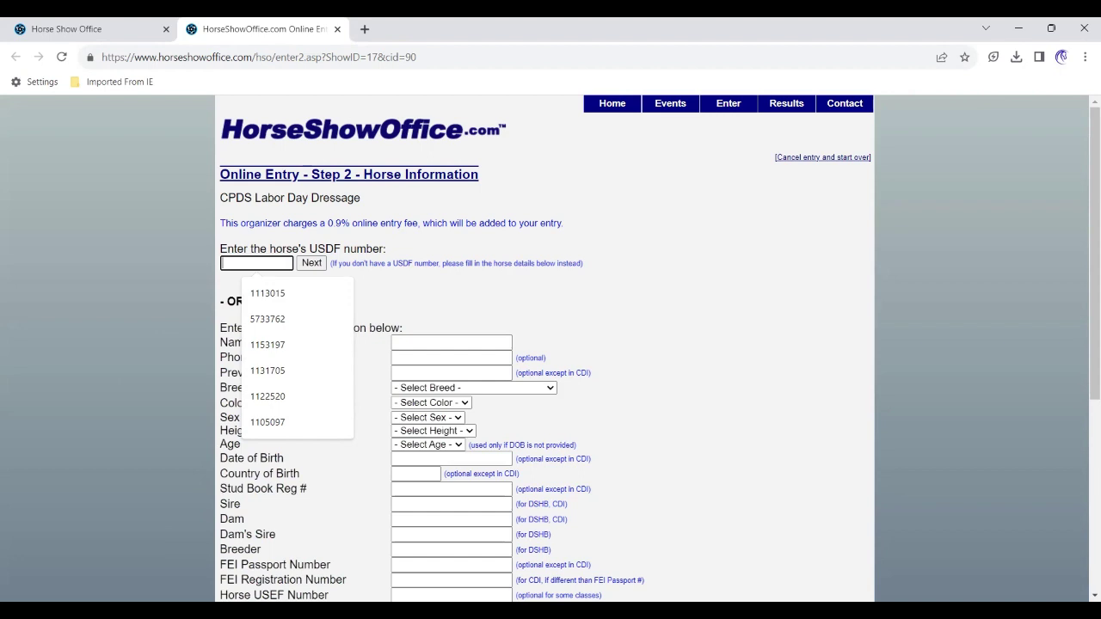
type("111")
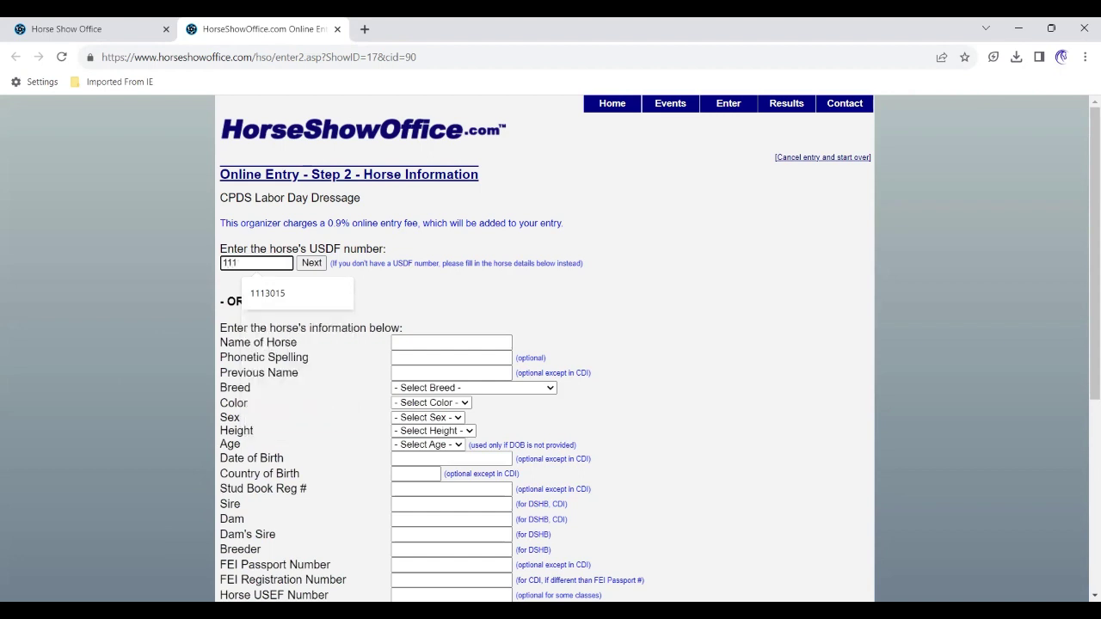
type("3015")
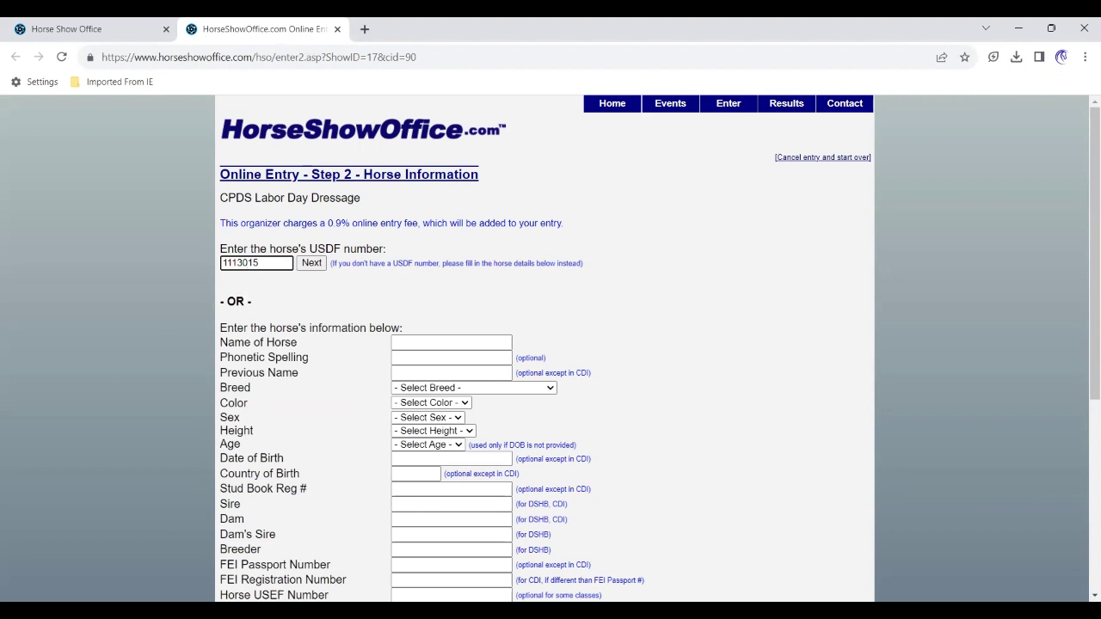
left_click(313, 267)
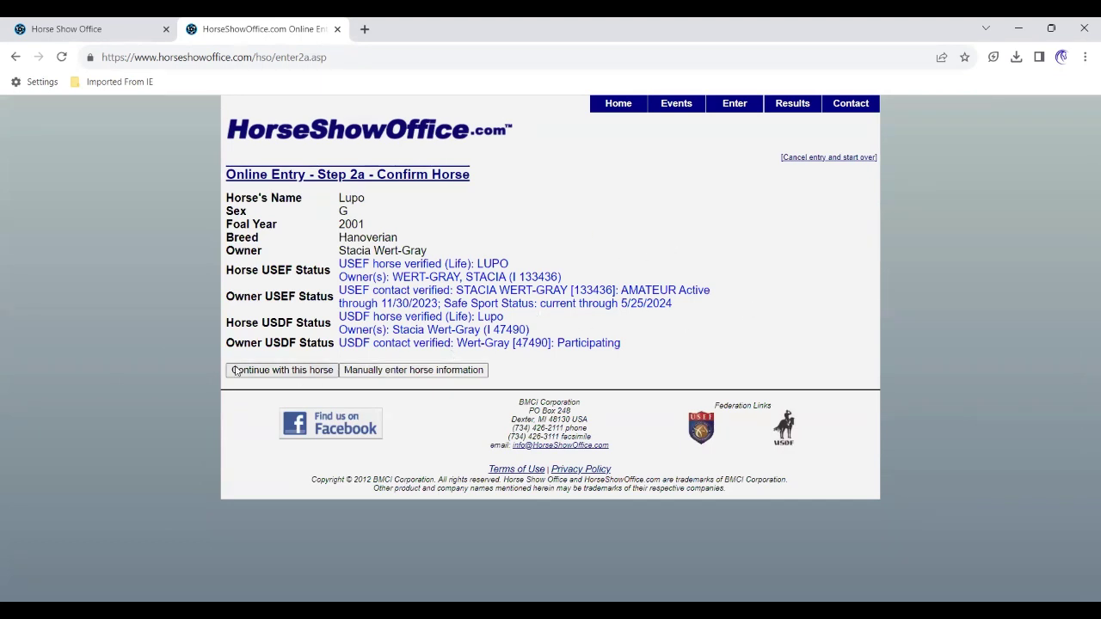
left_click(267, 372)
Step: Look up the rider by entering the rider's USDF number and continue the entry with the matched rider
left_click(259, 242)
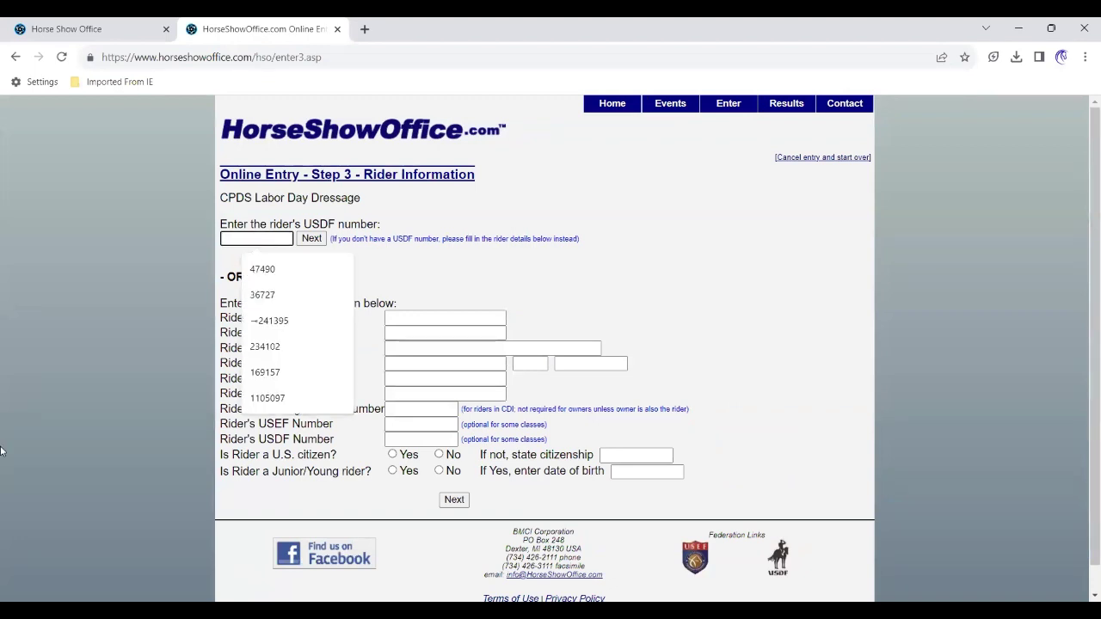
type("47490")
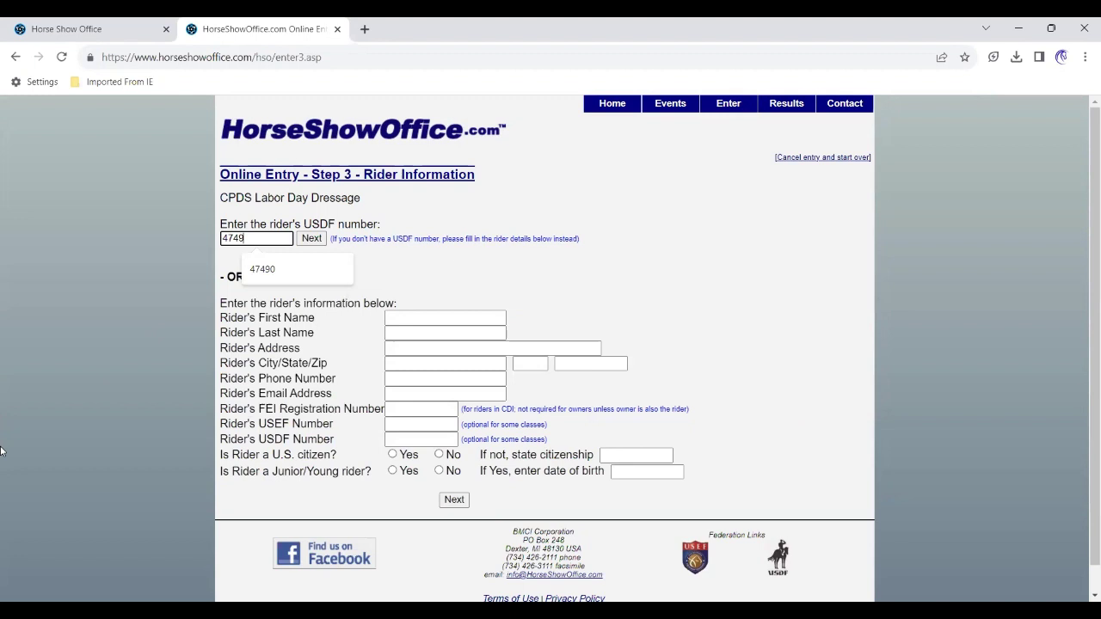
left_click(309, 239)
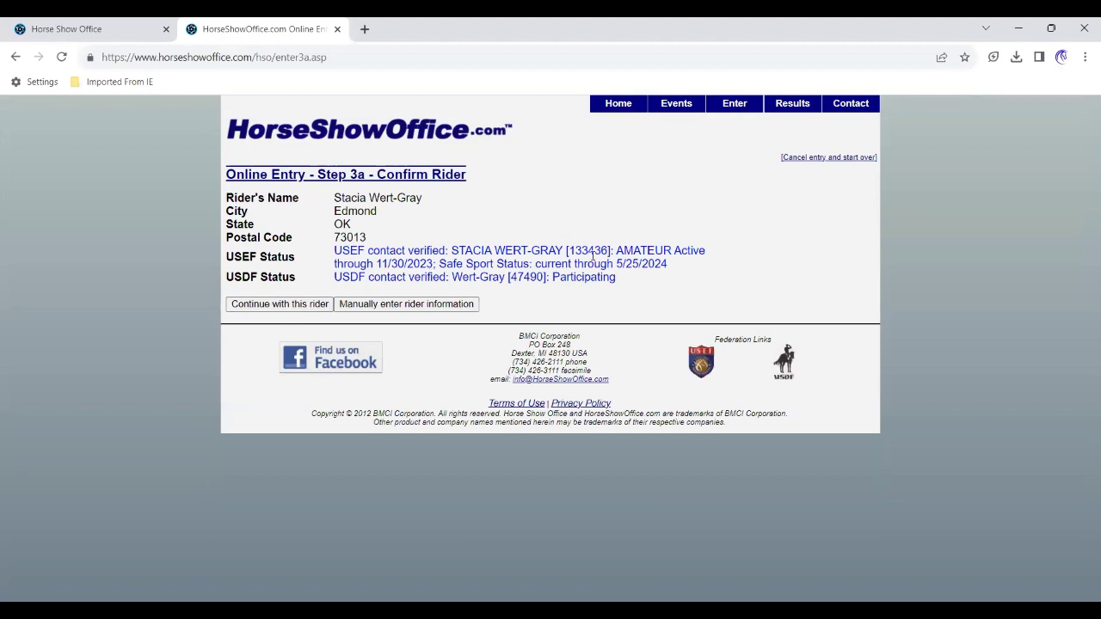
left_click(299, 304)
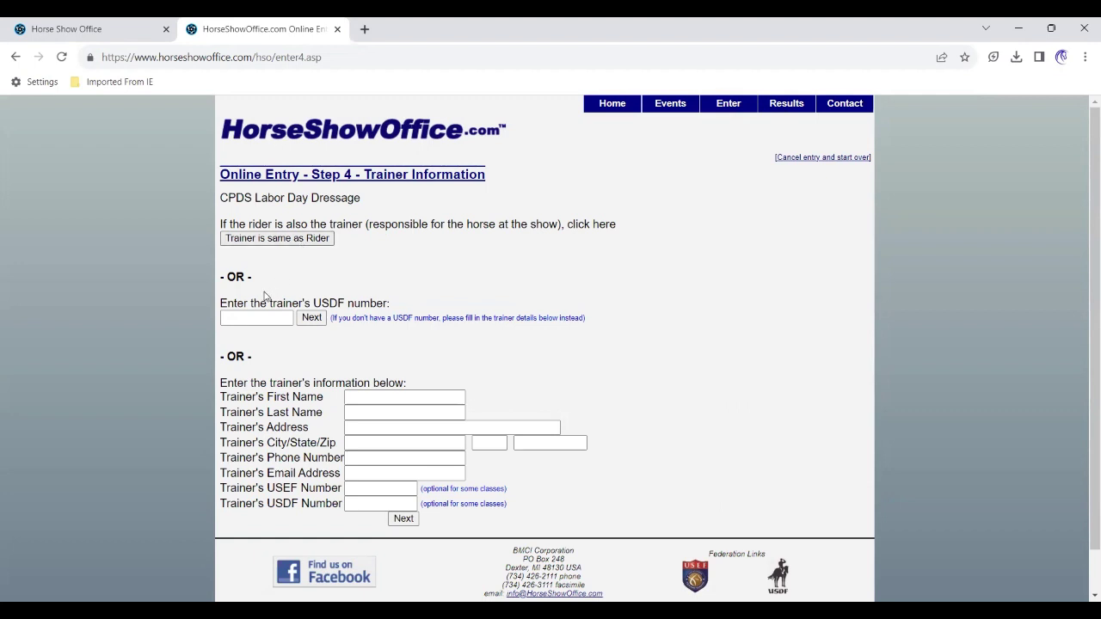
Step: Set the trainer to be the same as the rider and continue the entry without a coach
left_click(300, 239)
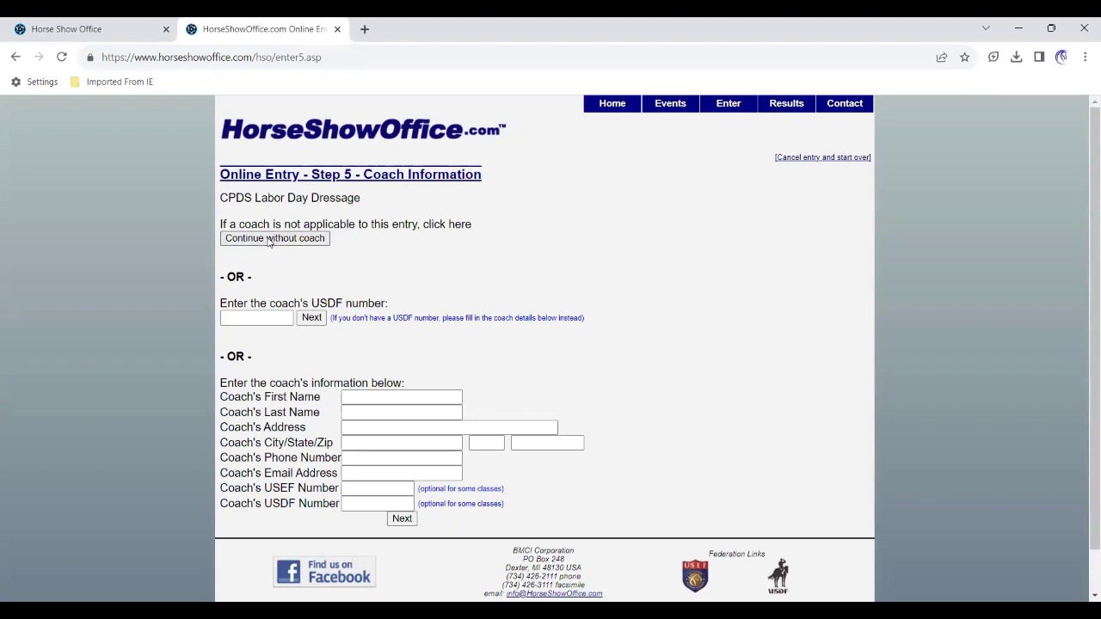
left_click(268, 240)
left_click(272, 238)
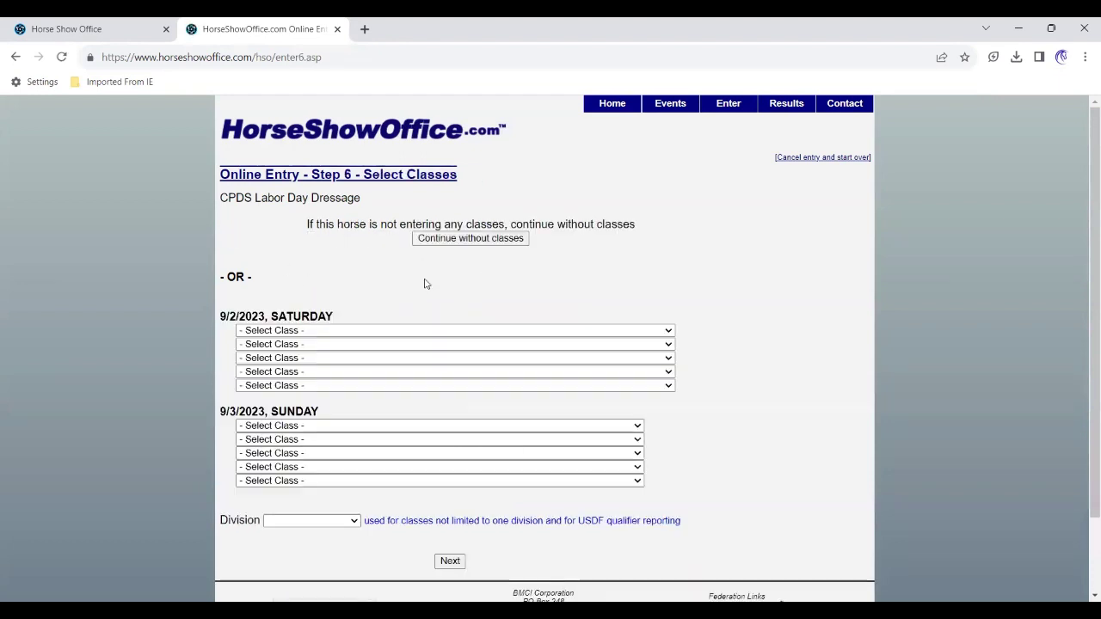
Step: Select Saturday class 41, Musical Freestyle Test of Choice - Training through 4th Fourth WITH GAIG QUAL, as the first Saturday class
left_click(668, 333)
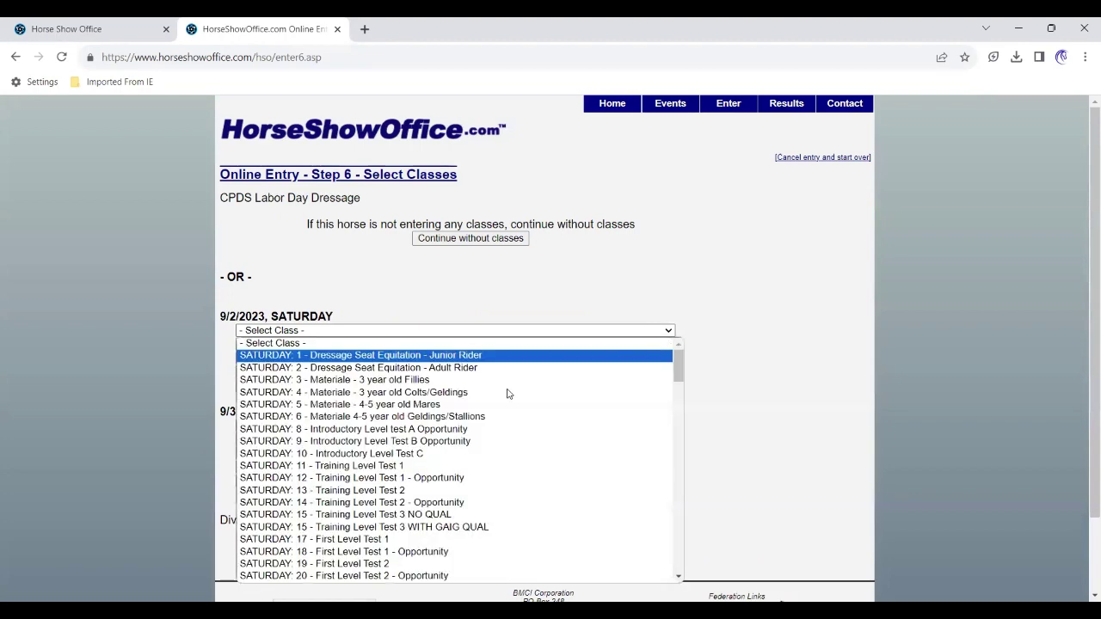
scroll(507, 393, "down", 8)
scroll(507, 393, "up", 4)
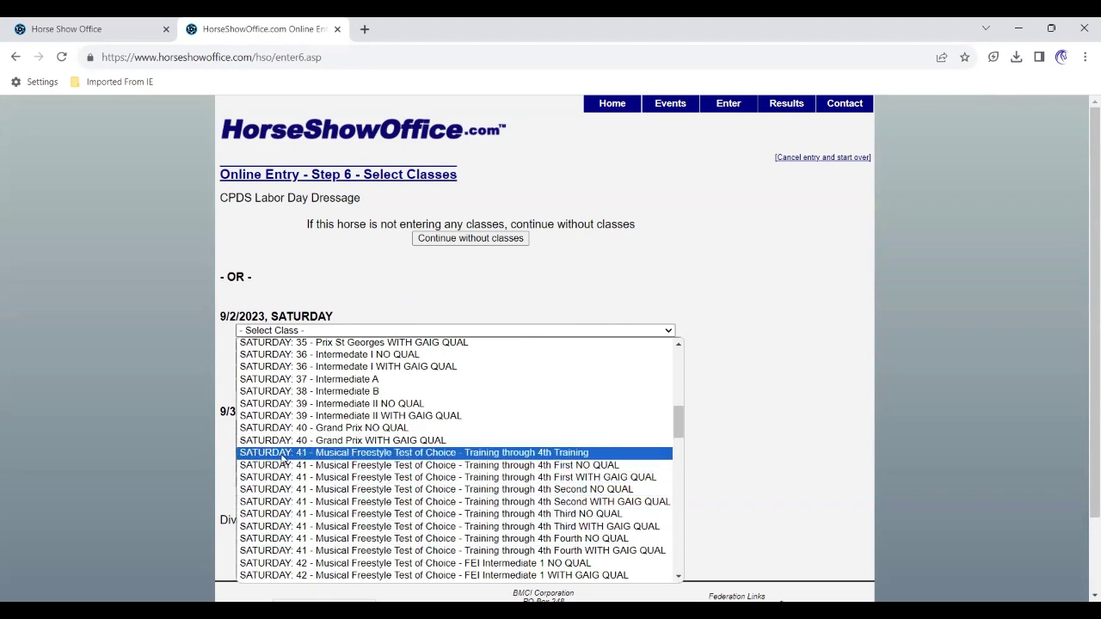
scroll(336, 483, "down", 5)
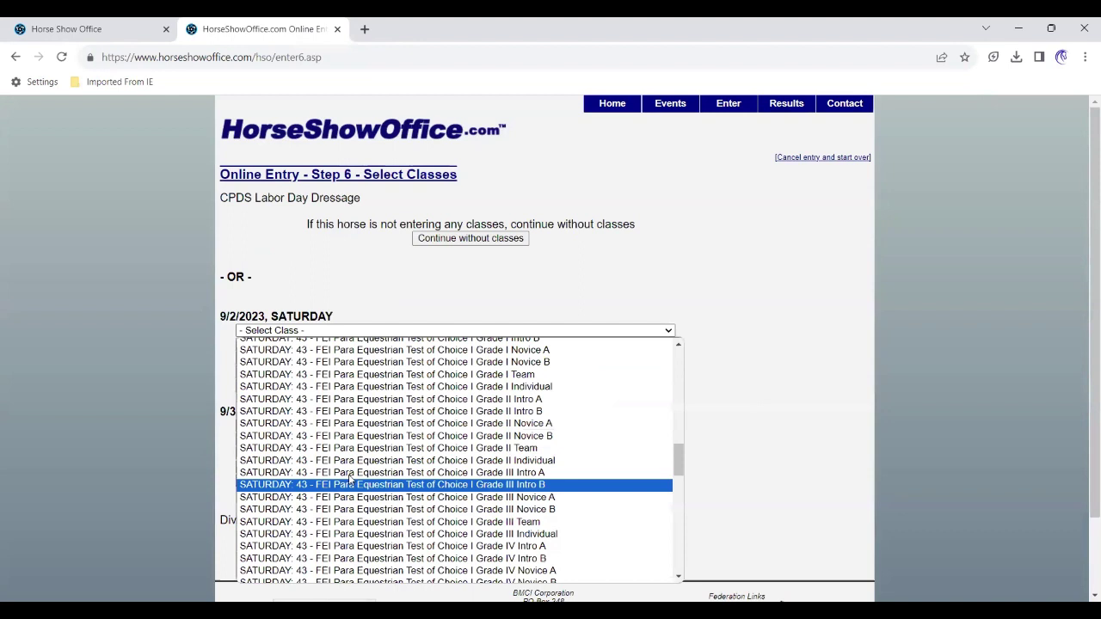
scroll(371, 474, "up", 2)
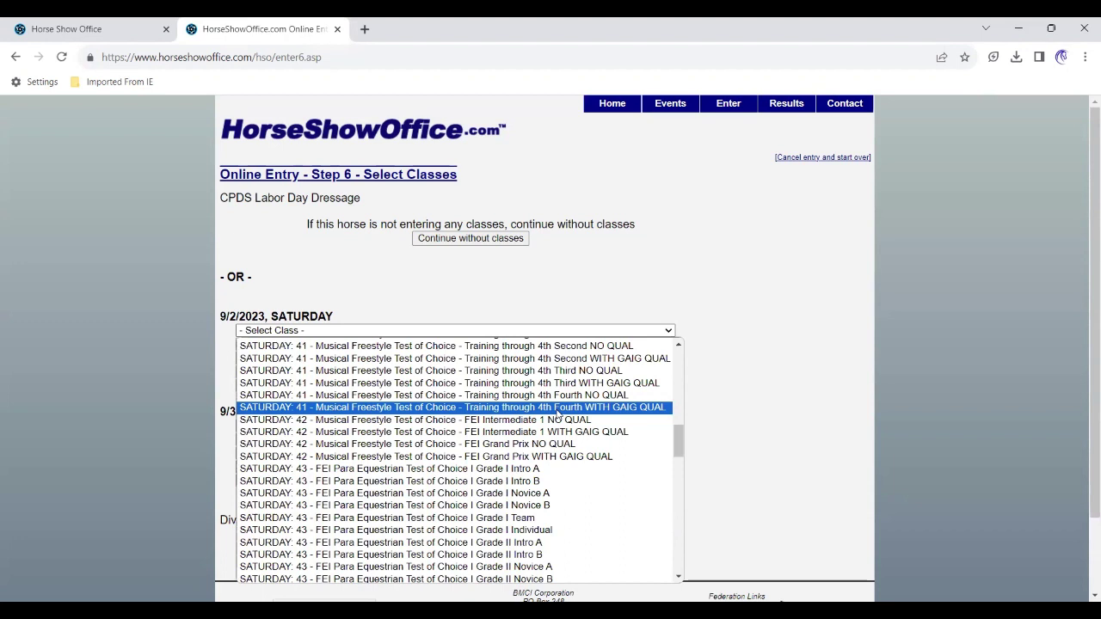
left_click(557, 406)
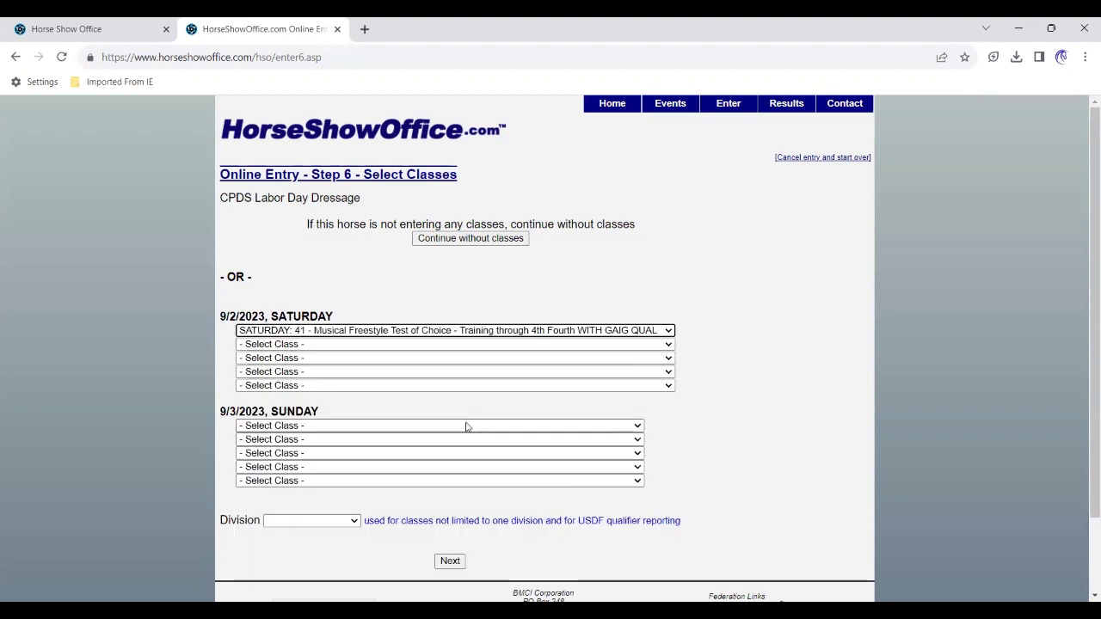
Step: Select Sunday class 77, Prix St Georges WITH GAIG QUAL, as the first Sunday class
left_click(416, 426)
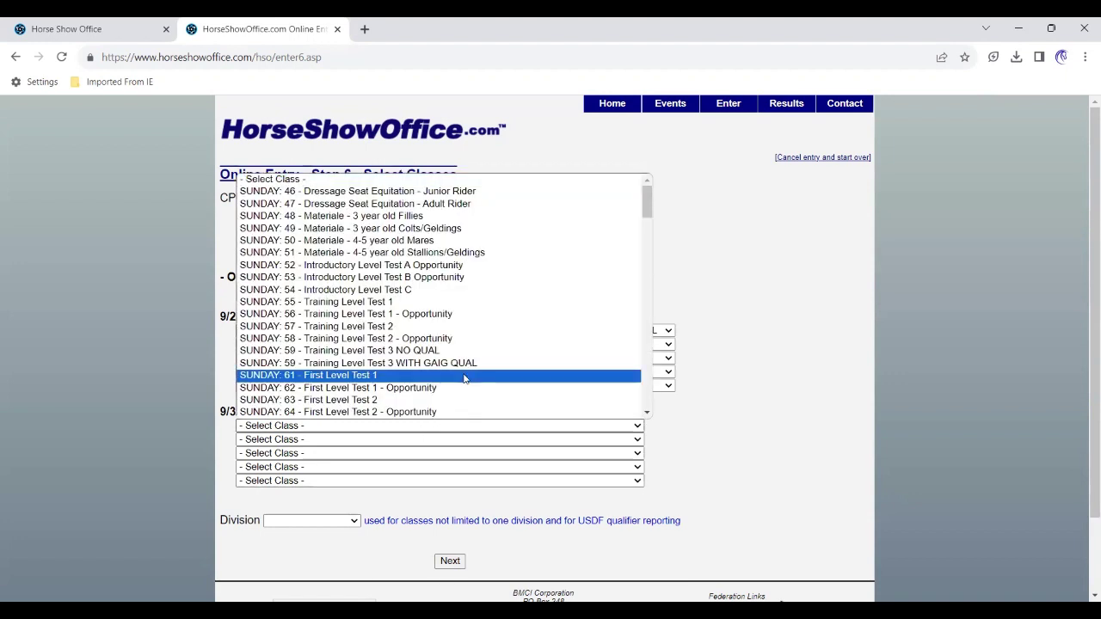
scroll(465, 375, "down", 5)
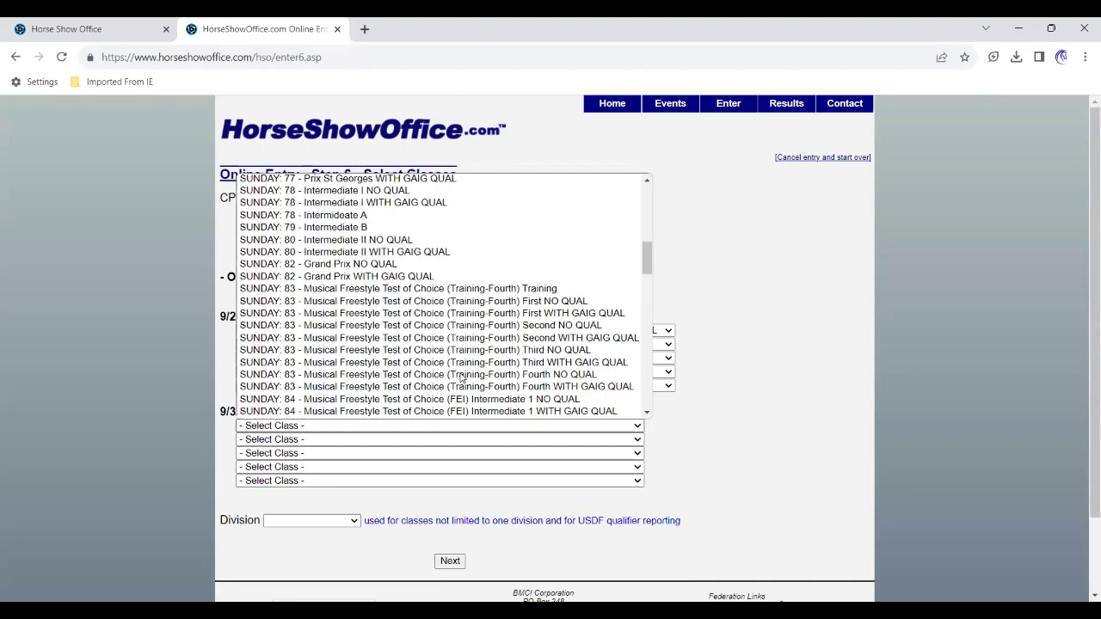
scroll(461, 379, "up", 3)
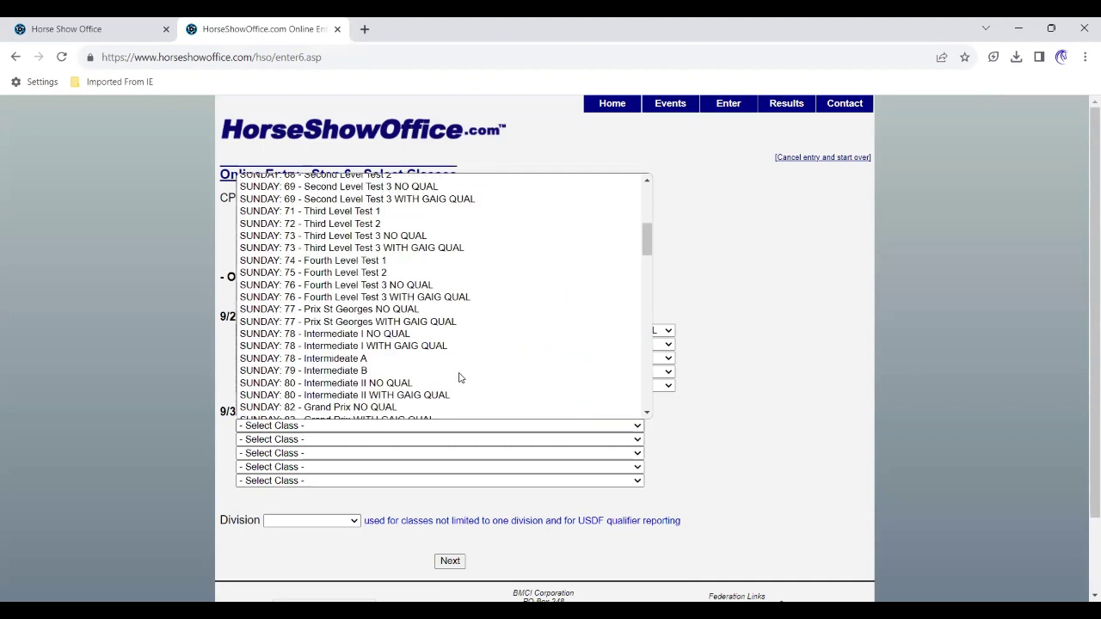
left_click(398, 325)
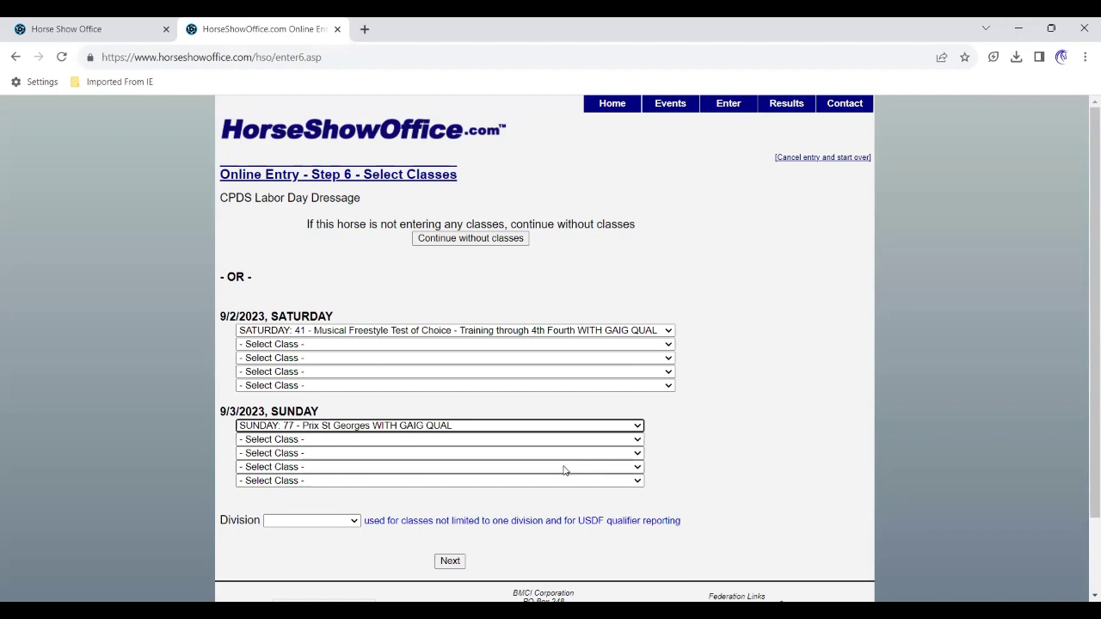
Step: Set the division to Adult Amateur and submit the class selections
left_click(317, 518)
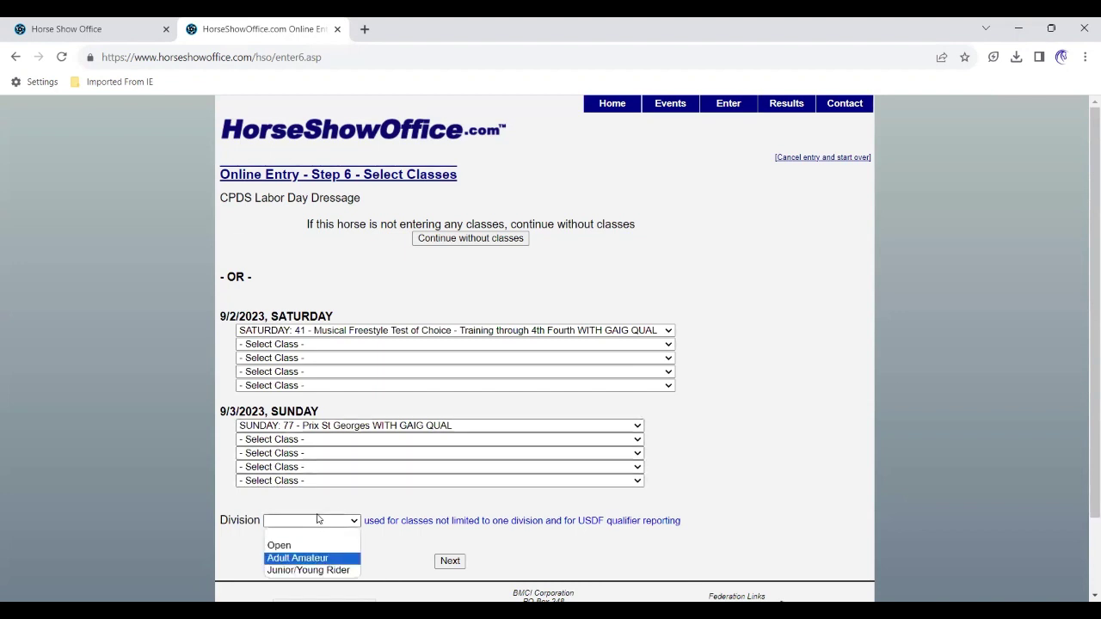
key("Return")
scroll(318, 519, "down", 1)
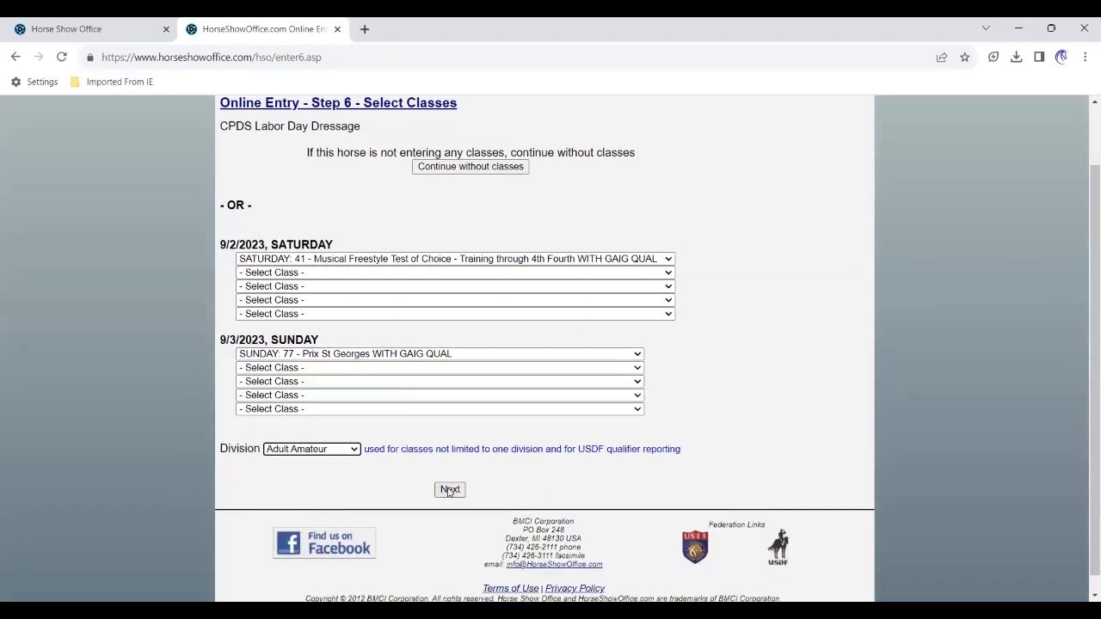
left_click(448, 491)
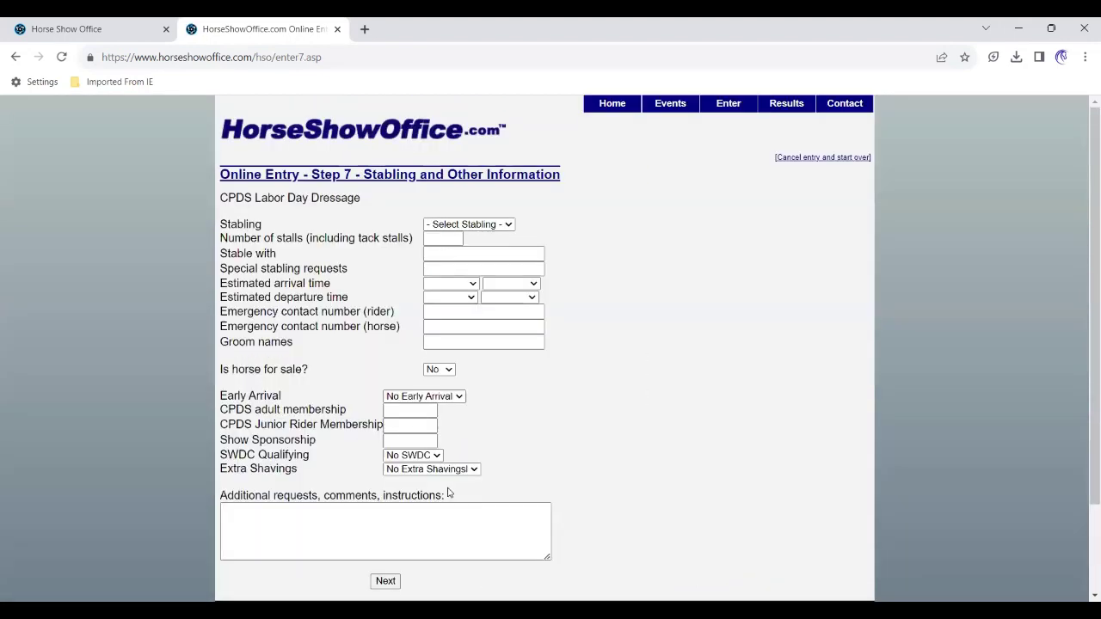
Step: Request 1 Stall with Mats for the horse and enter Jaws Racing as the group to stable with
left_click(508, 225)
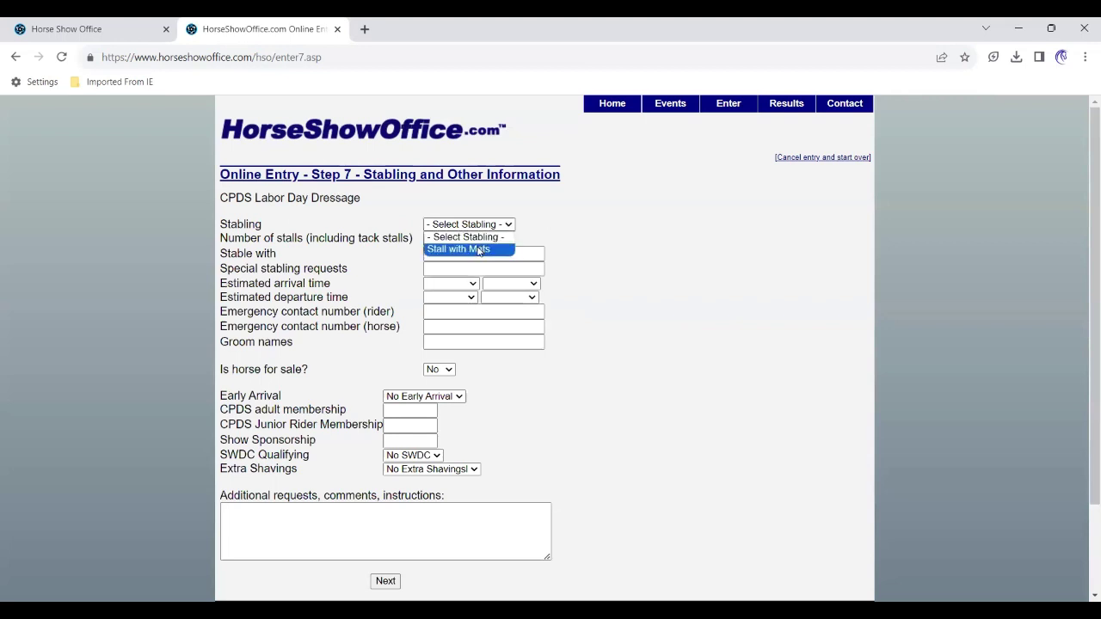
left_click(479, 250)
left_click(440, 238)
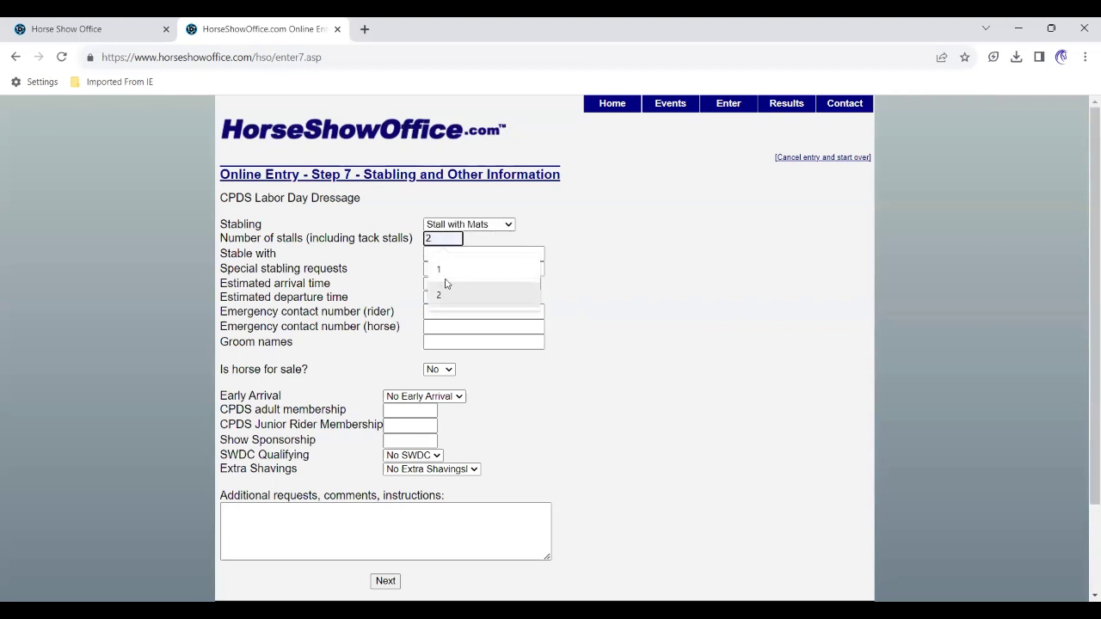
left_click(442, 269)
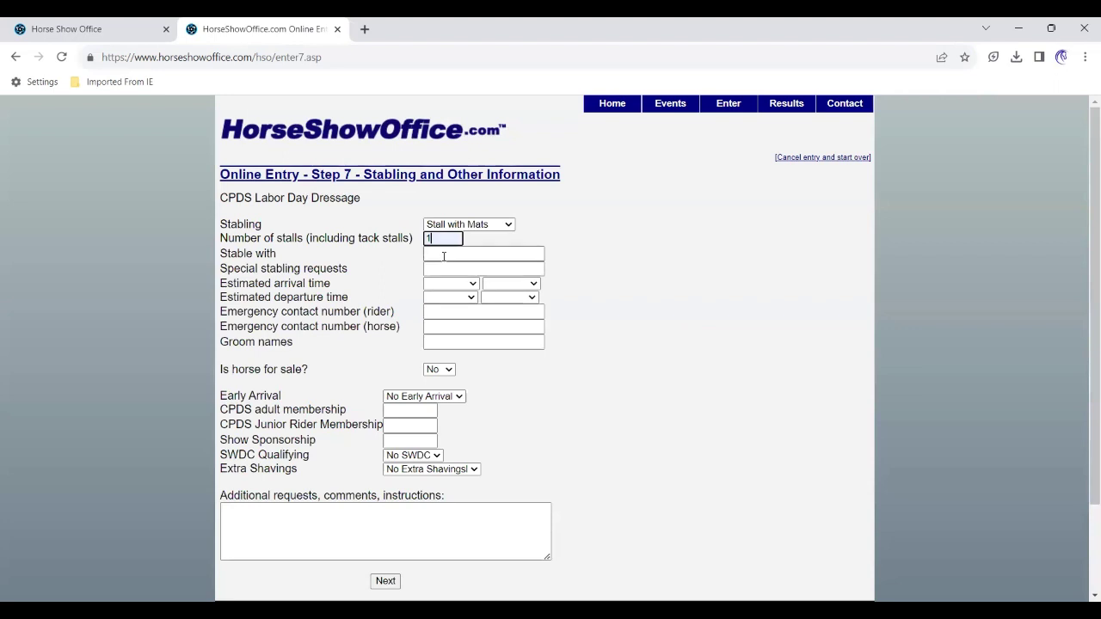
left_click(444, 255)
left_click(520, 285)
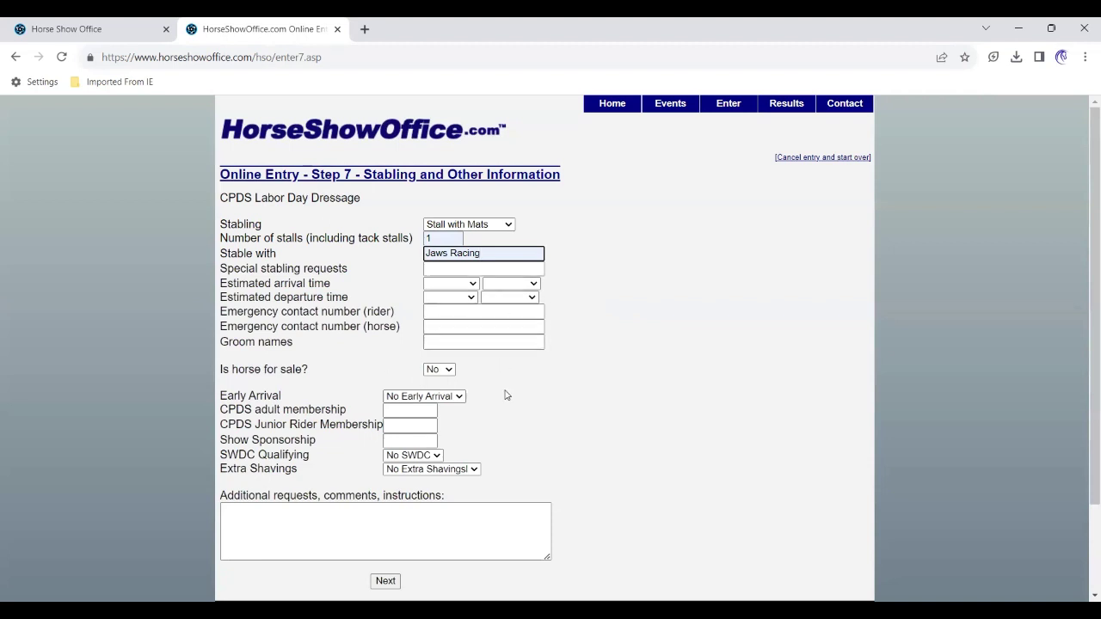
Step: Submit the stabling information and review the classes and stabling charges on the entry confirmation page
scroll(505, 395, "down", 1)
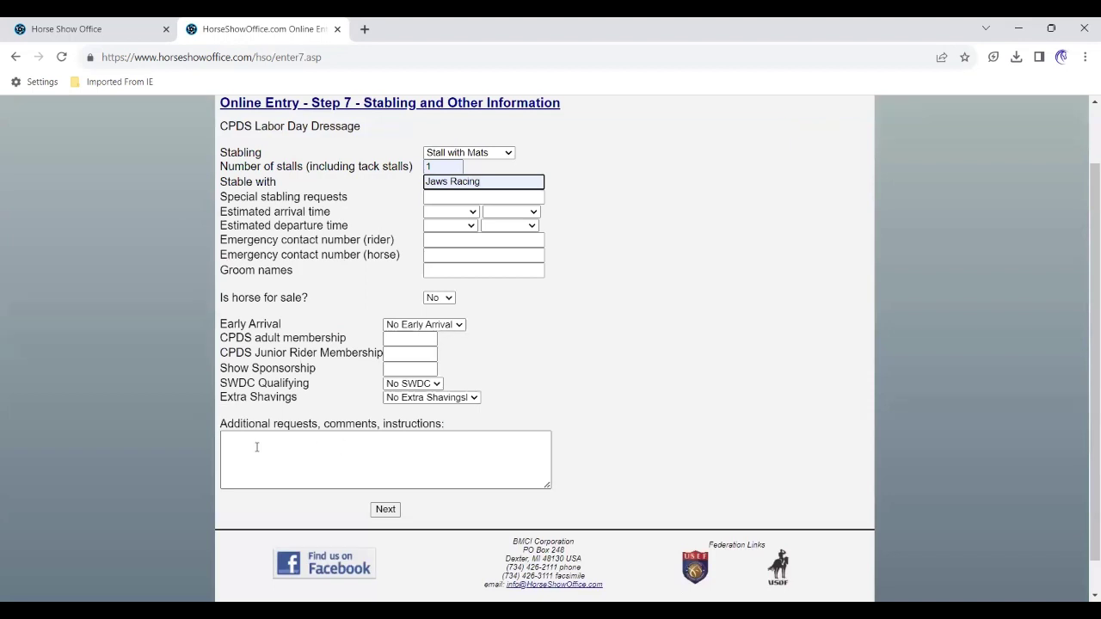
left_click(383, 511)
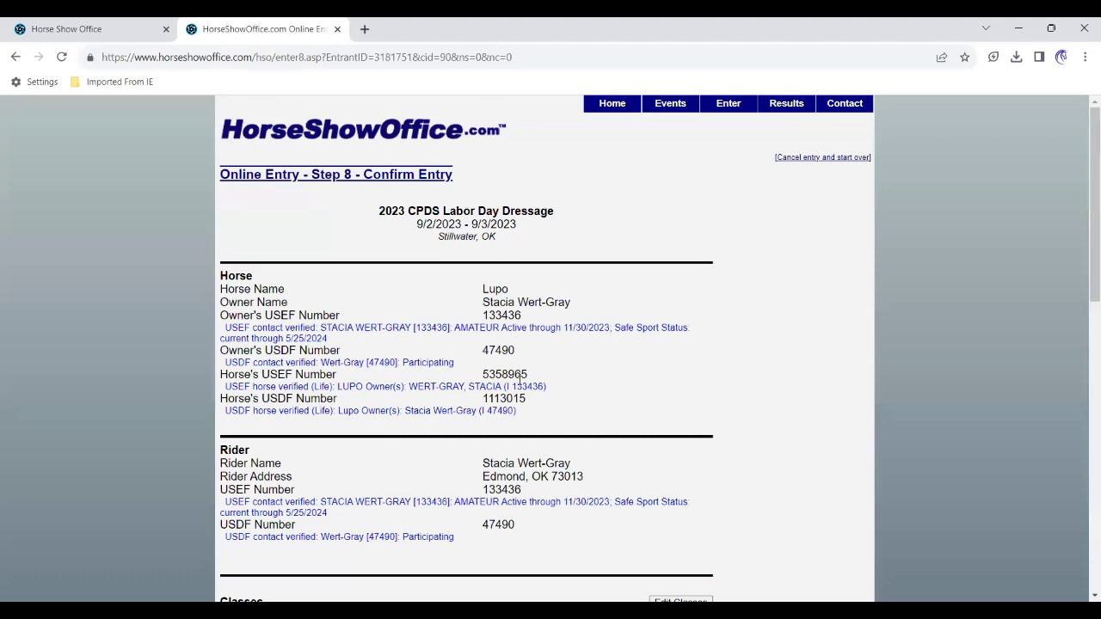
scroll(570, 386, "down", 4)
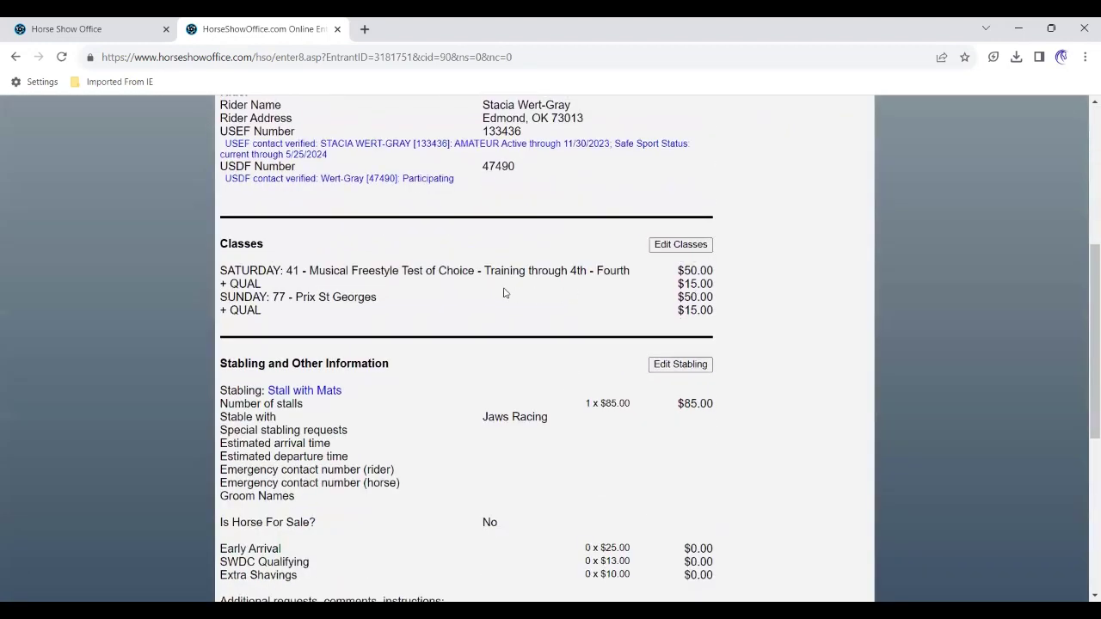
Step: Check the fee breakdown at the end of the entry summary and proceed to payment
scroll(622, 287, "down", 3)
scroll(625, 291, "down", 3)
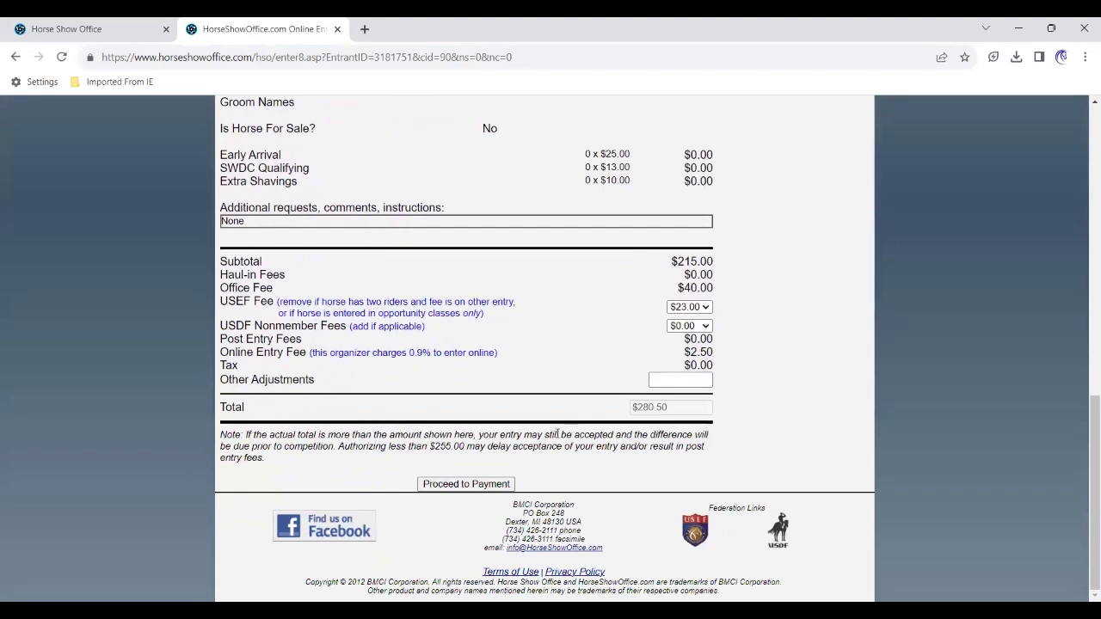
left_click(446, 486)
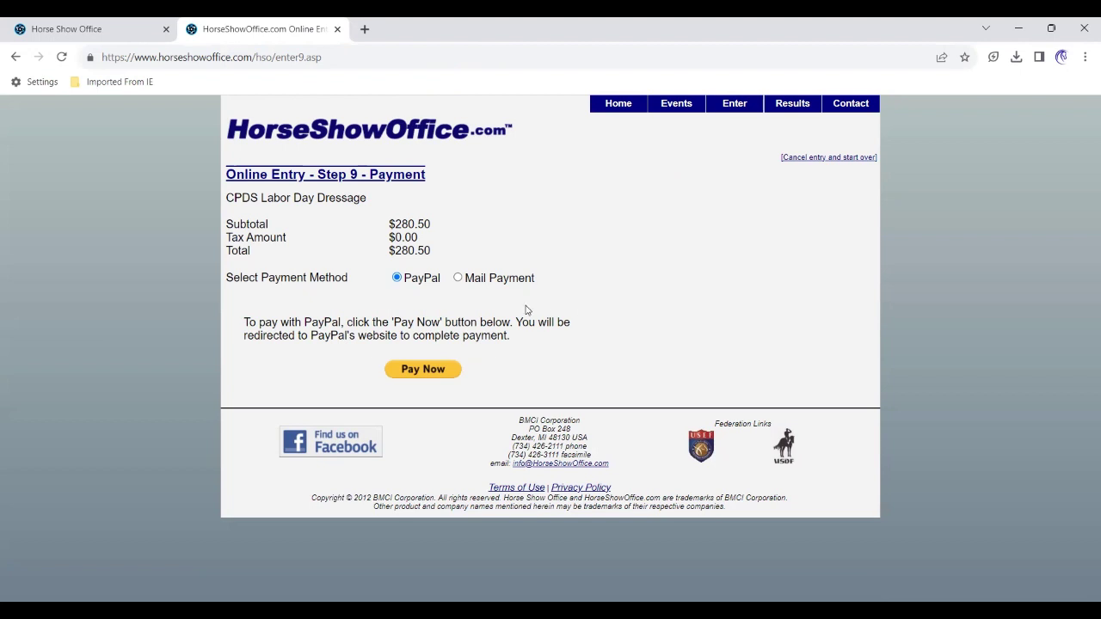
Step: Choose Mail Payment as the payment method and fill in the entrant's email for entry confirmations
left_click(457, 277)
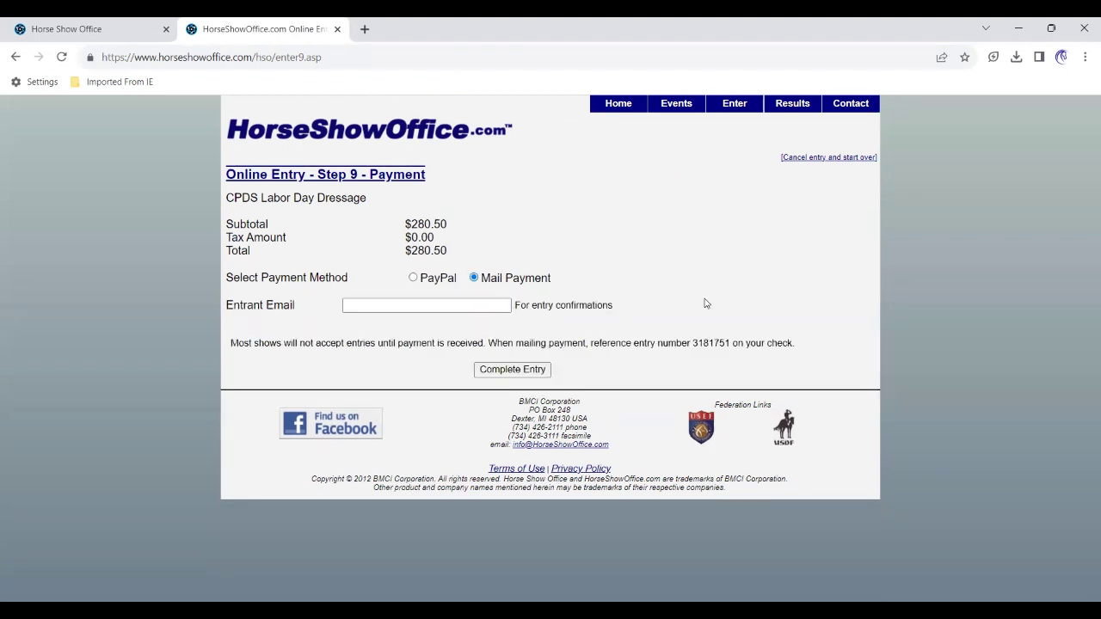
left_click(501, 307)
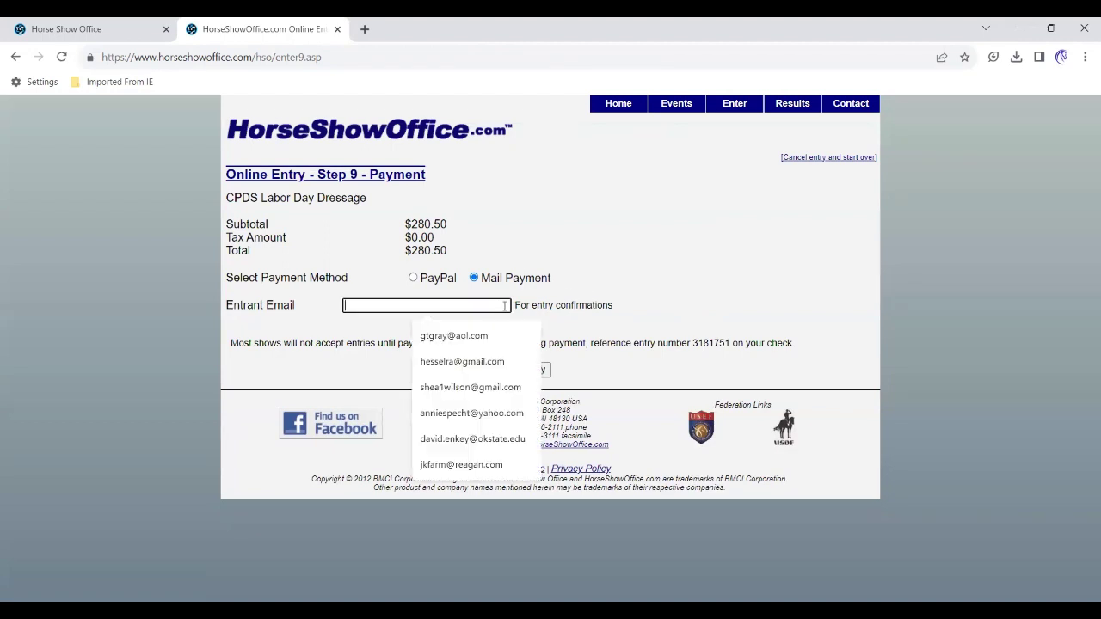
left_click(472, 337)
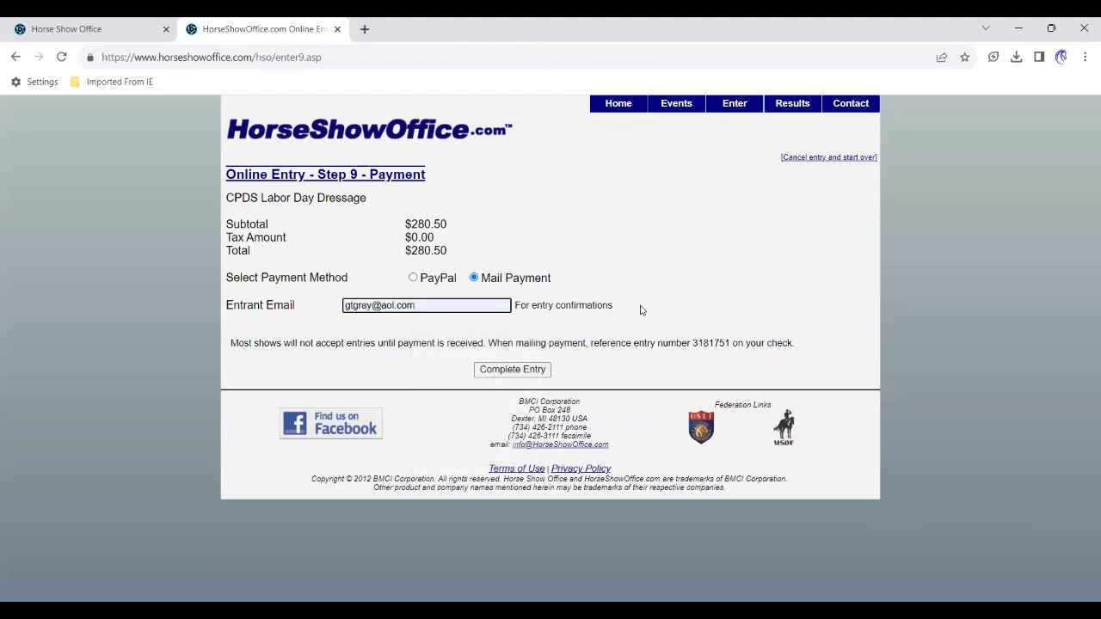
Step: Complete the entry and look over the online entry confirmation with its entry form PDF and file upload links
left_click(518, 372)
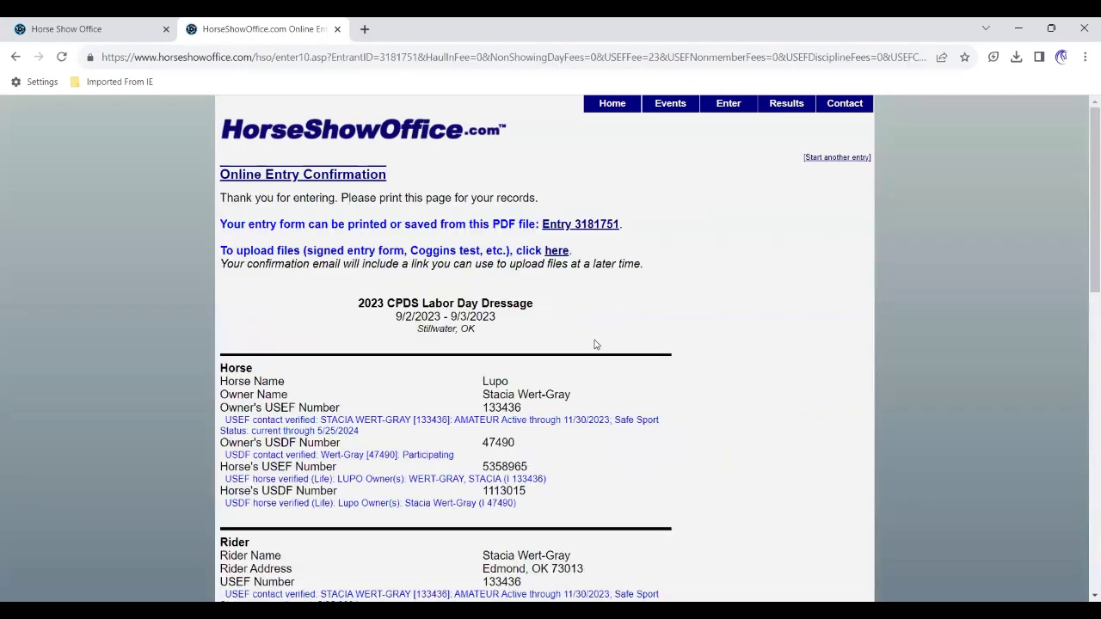
scroll(593, 344, "down", 2)
scroll(511, 147, "up", 2)
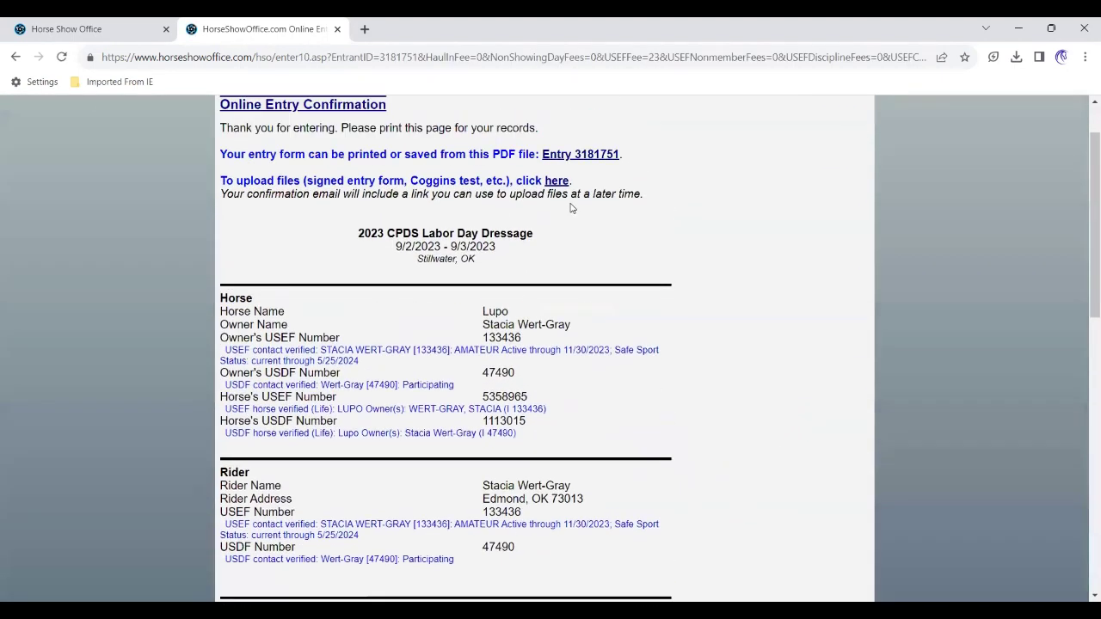